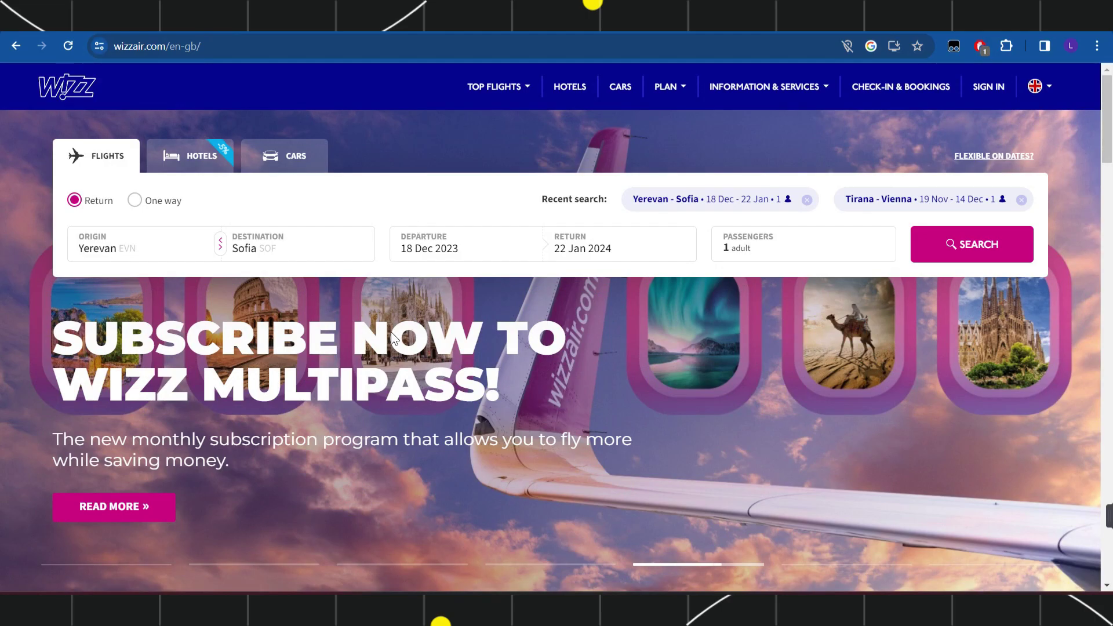
scroll(392, 339, "down", 4)
scroll(390, 340, "up", 2)
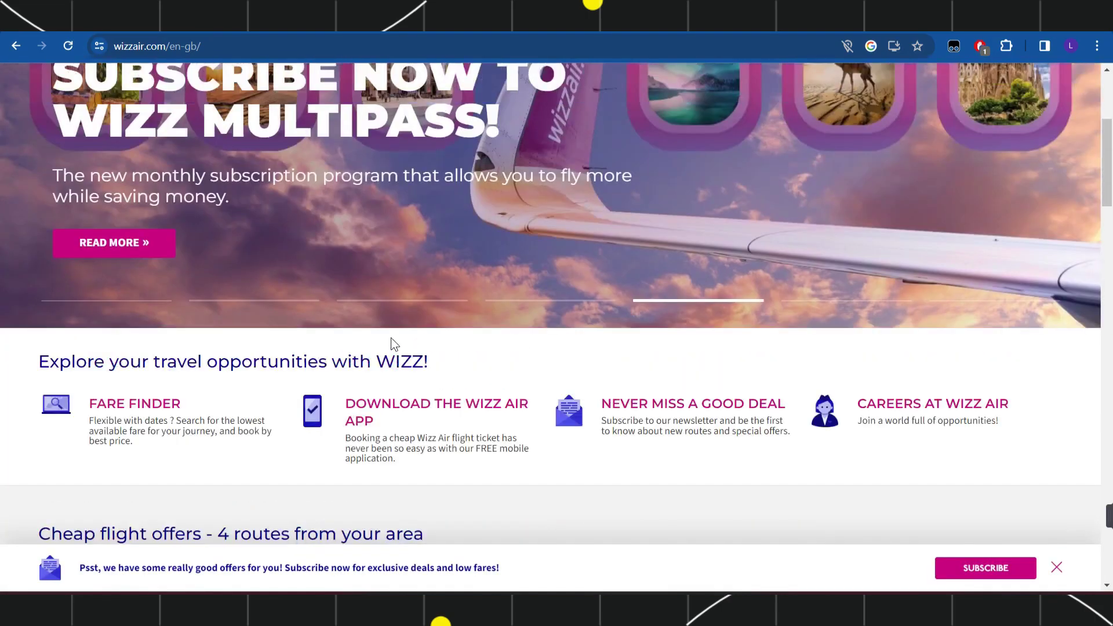
scroll(391, 339, "up", 2)
scroll(391, 338, "up", 1)
scroll(391, 333, "up", 1)
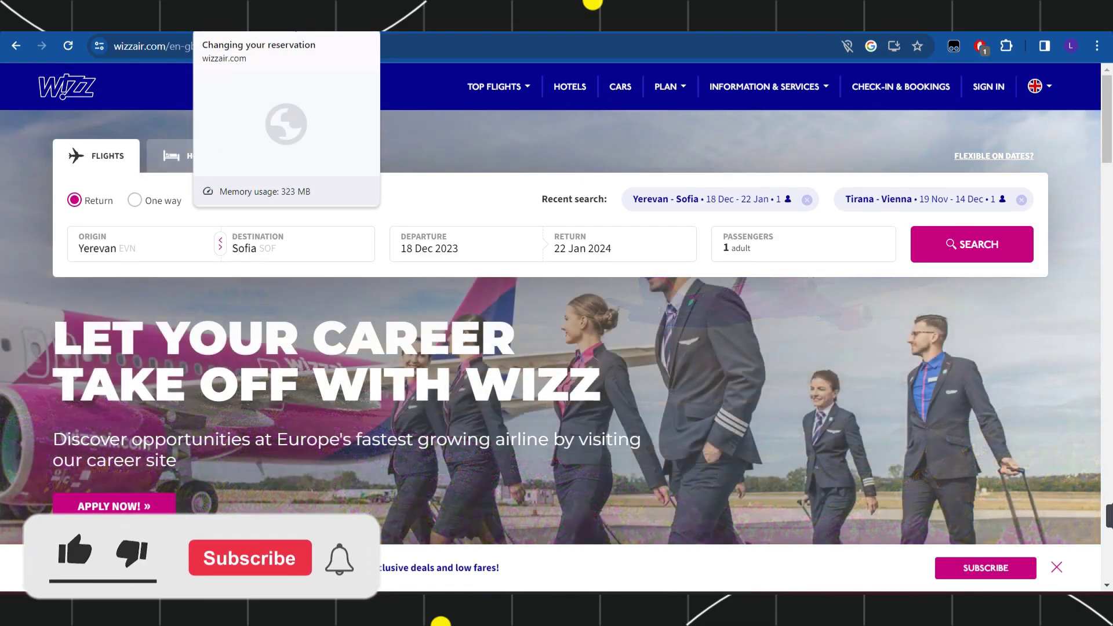
- Switch to the 'Changing your reservation' tab to view its flight, passenger and service options
left_click(218, 15)
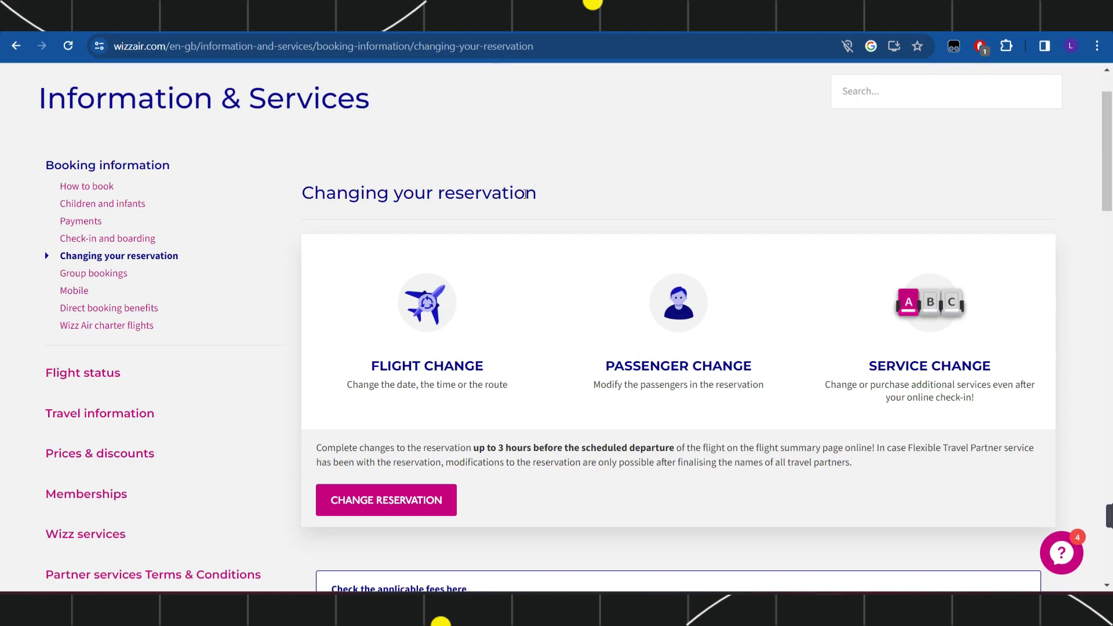
scroll(527, 193, "down", 1)
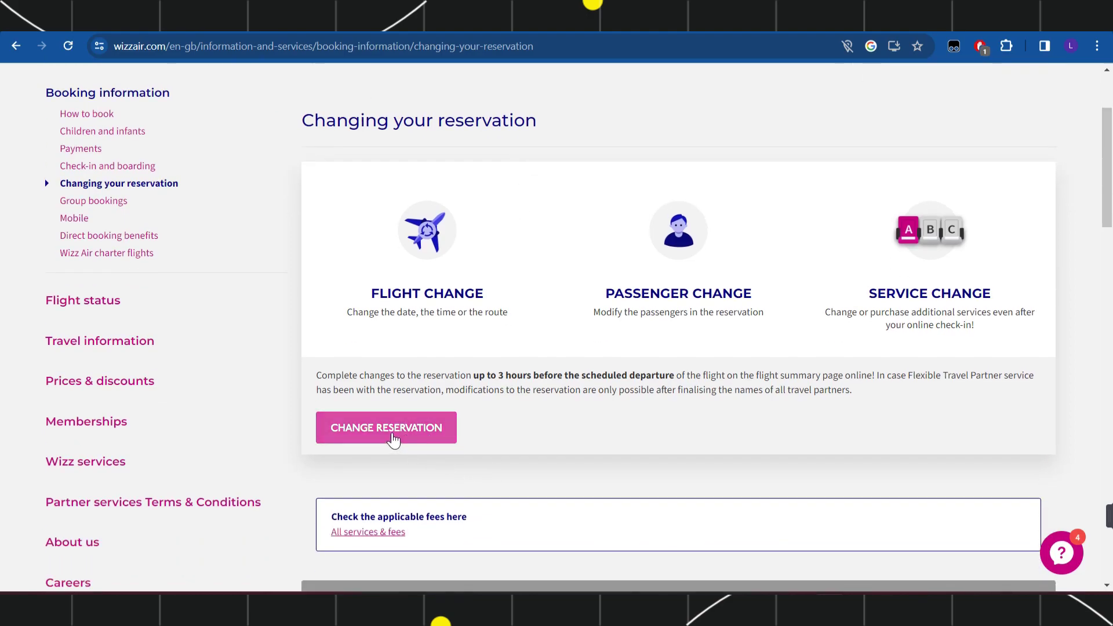
- Open the CHANGE RESERVATION link in a new tab and dismiss the sign-in form
right_click(390, 437)
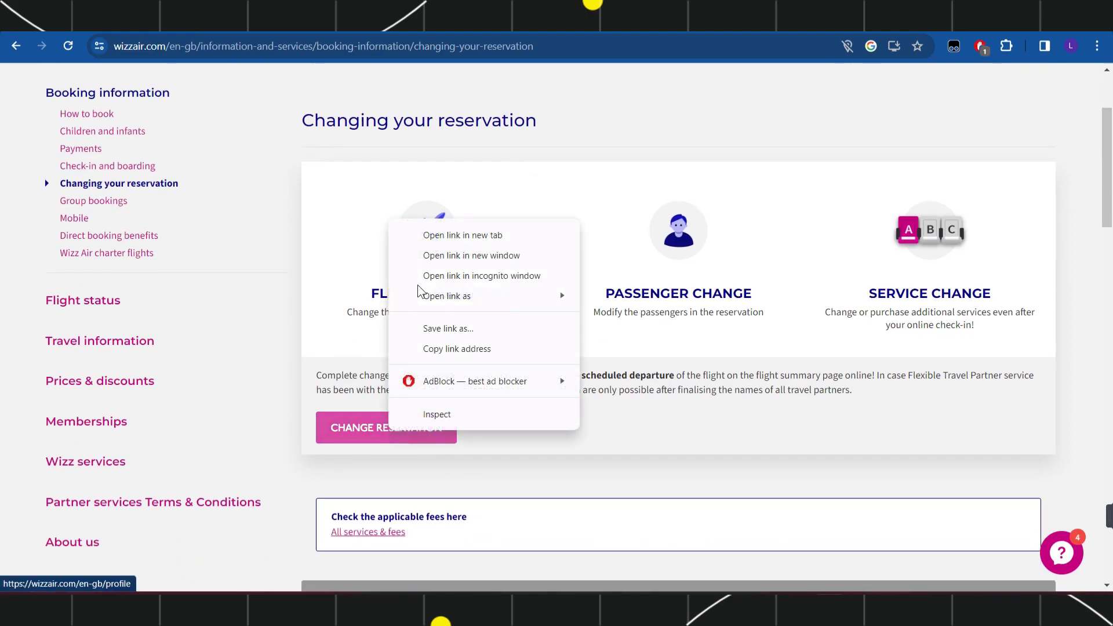
left_click(452, 237)
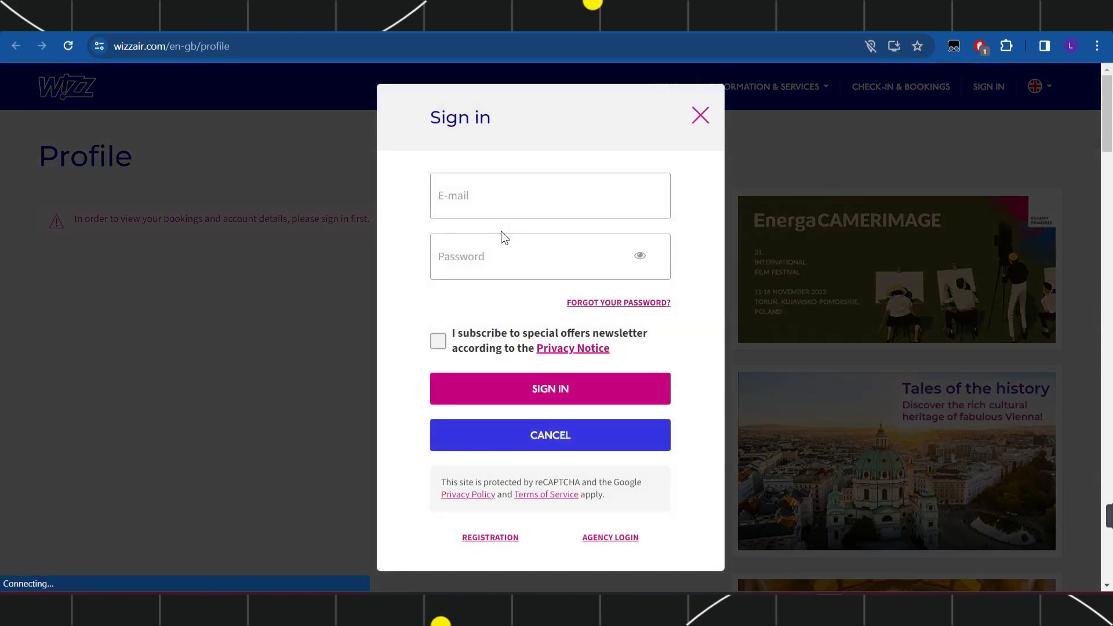
left_click(700, 116)
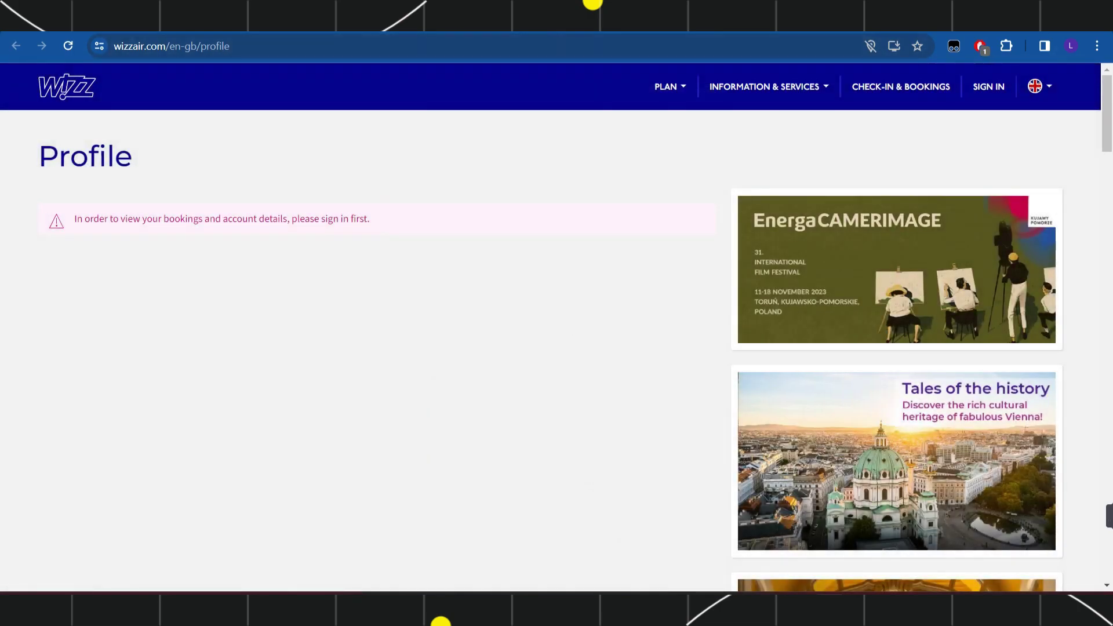
- Close the Profile tab to return to the flight change rules for one-way and return bookings
key("ctrl+w")
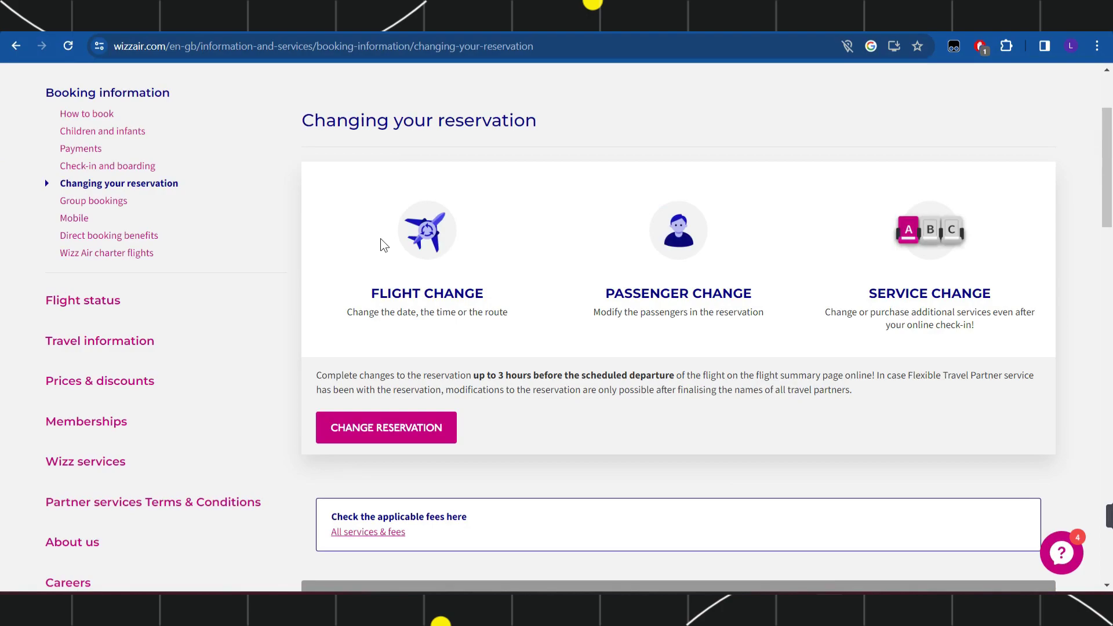
scroll(397, 325, "down", 3)
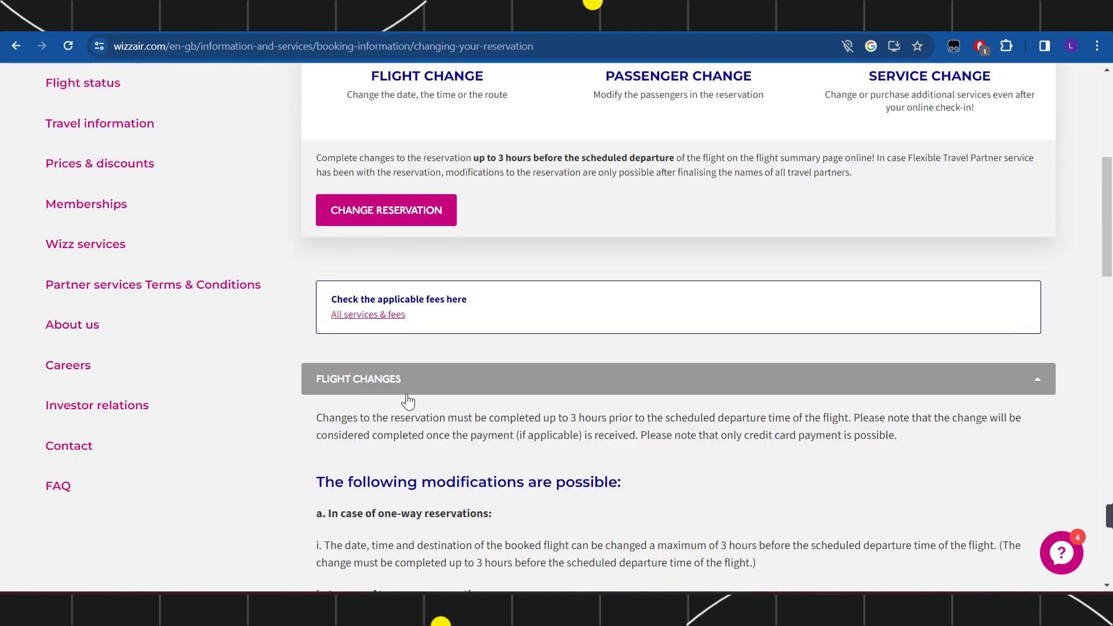
scroll(408, 401, "down", 1)
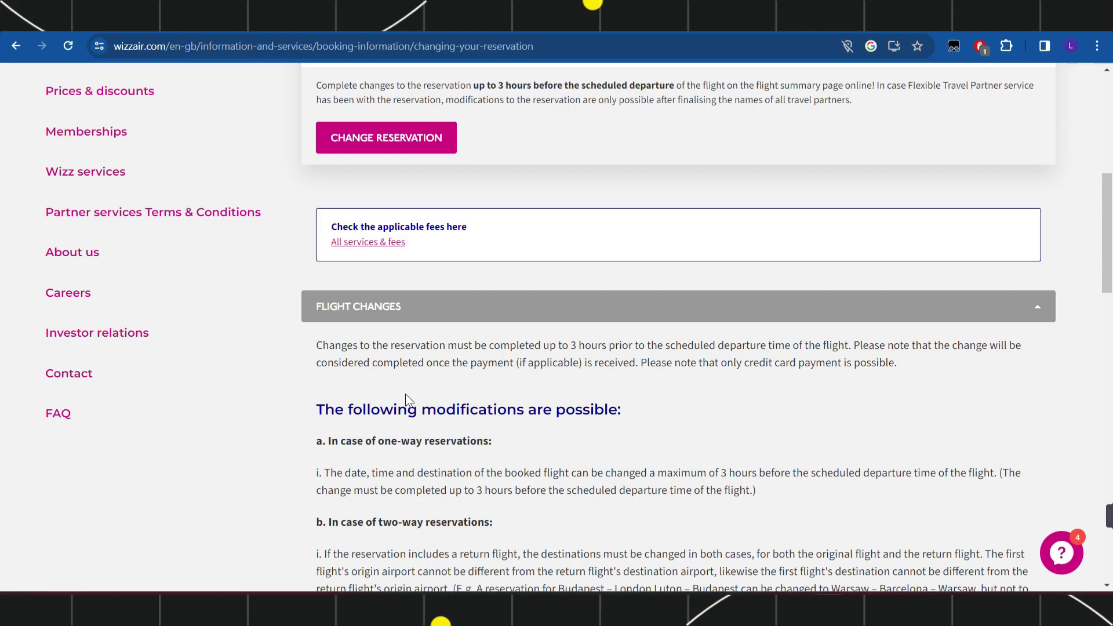
scroll(406, 393, "down", 1)
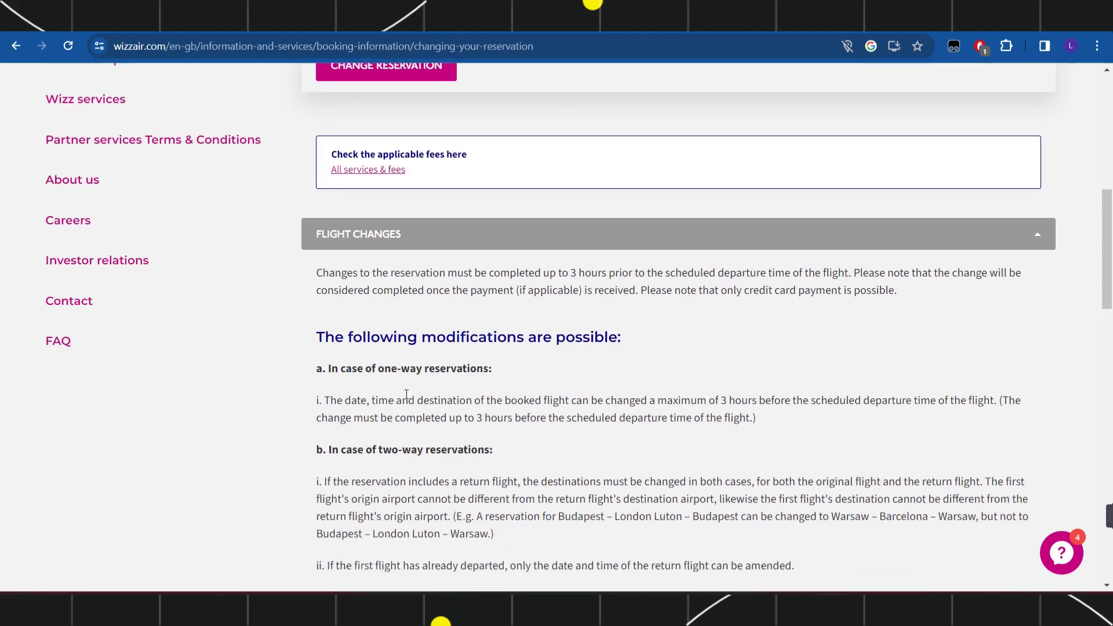
scroll(589, 348, "down", 1)
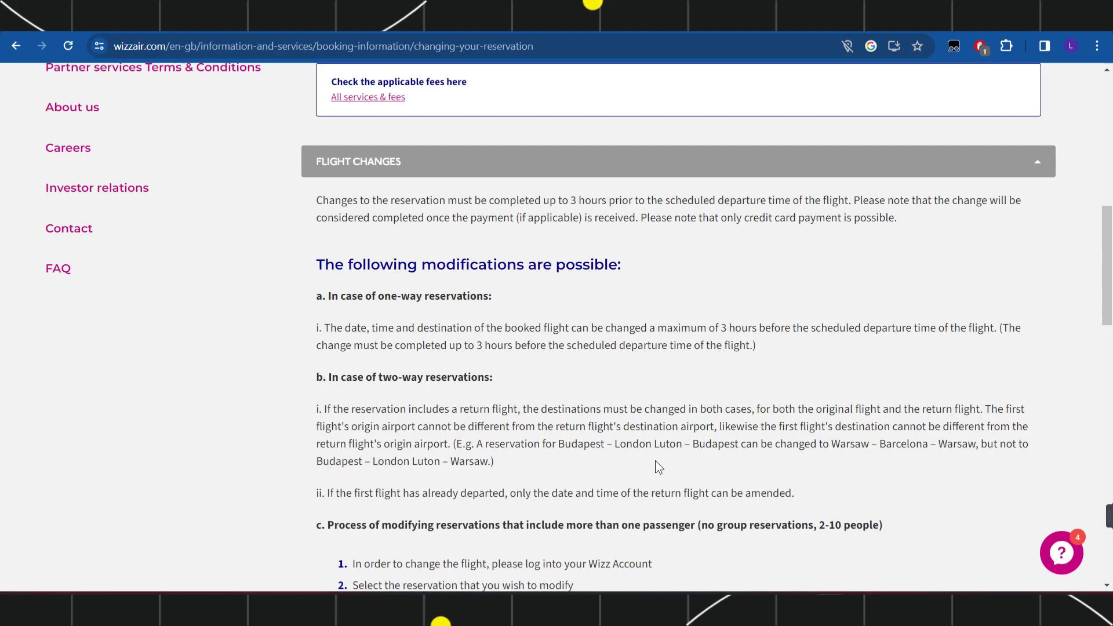
scroll(655, 460, "up", 3)
scroll(657, 457, "up", 2)
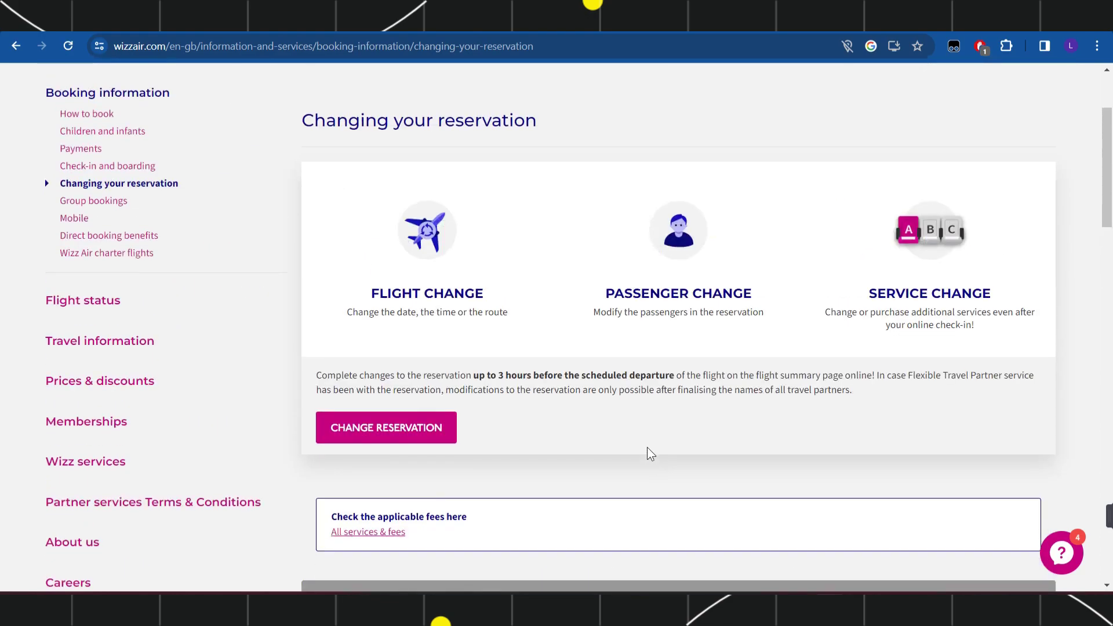